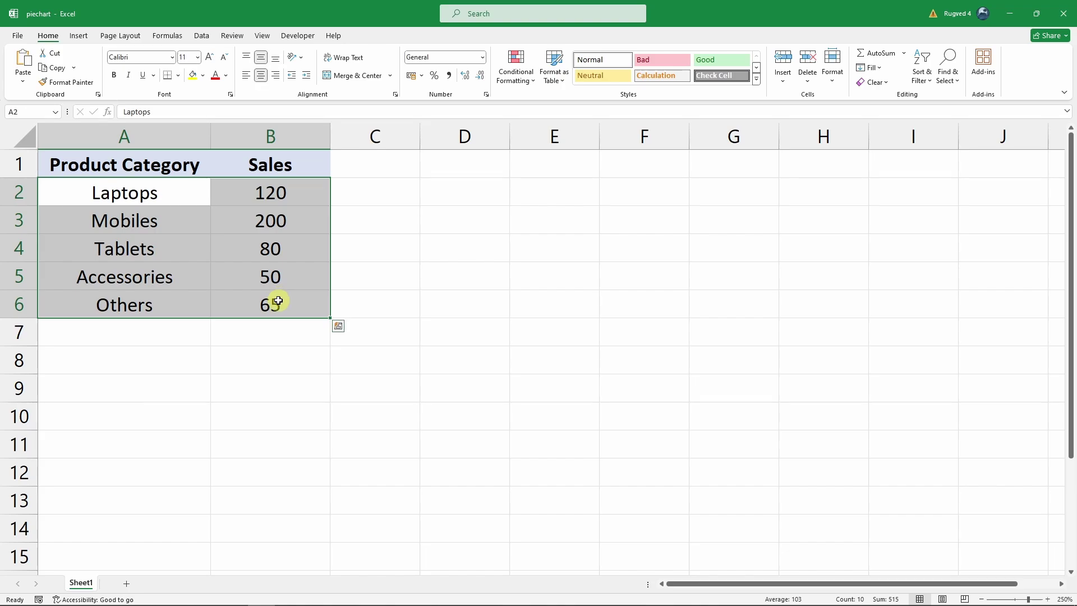
- Insert a 2-D pie chart from the selected product categories and sales values in A2:B6
left_click(77, 37)
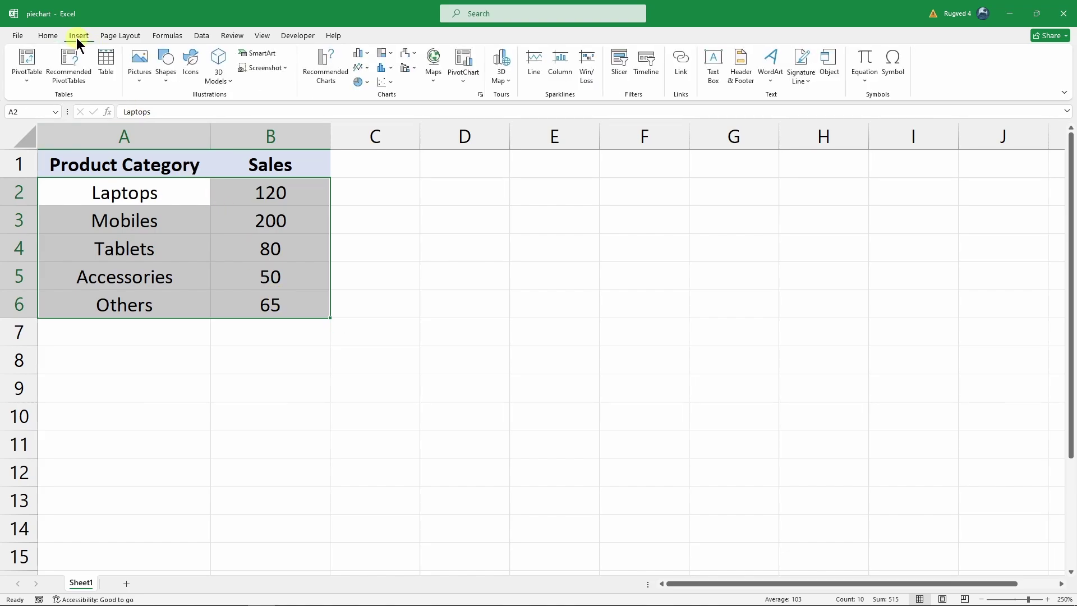
left_click(362, 82)
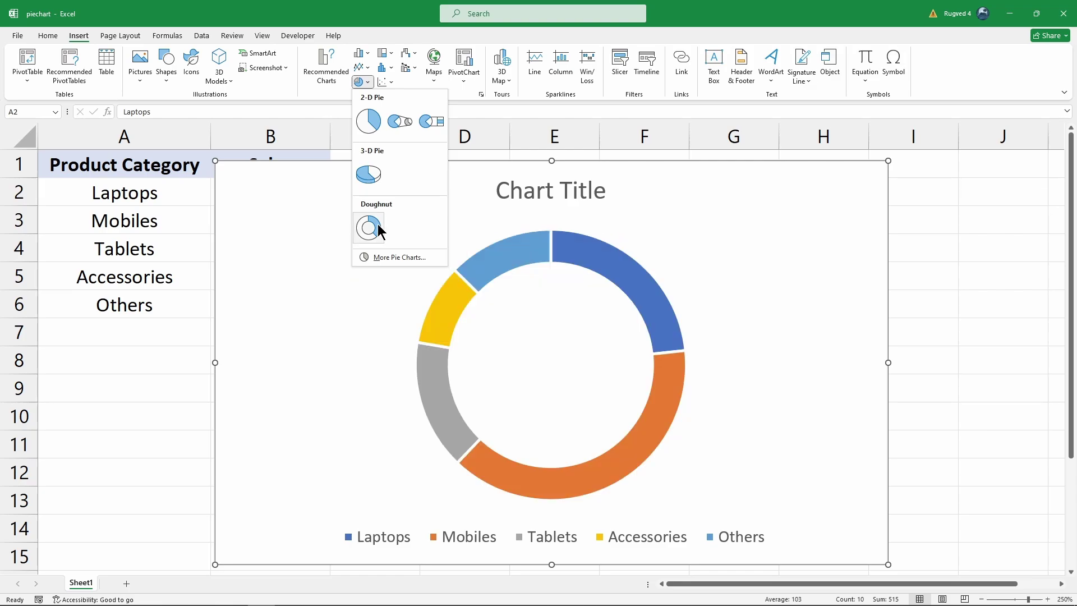
left_click(370, 123)
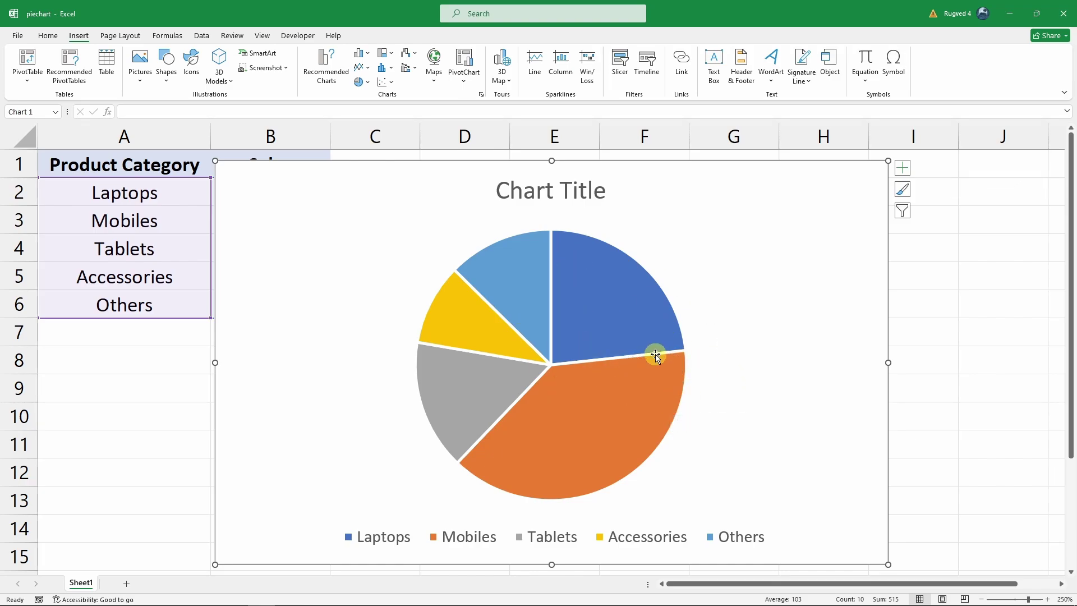
- Add data labels to the pie chart's slices
mouse_move(655, 354)
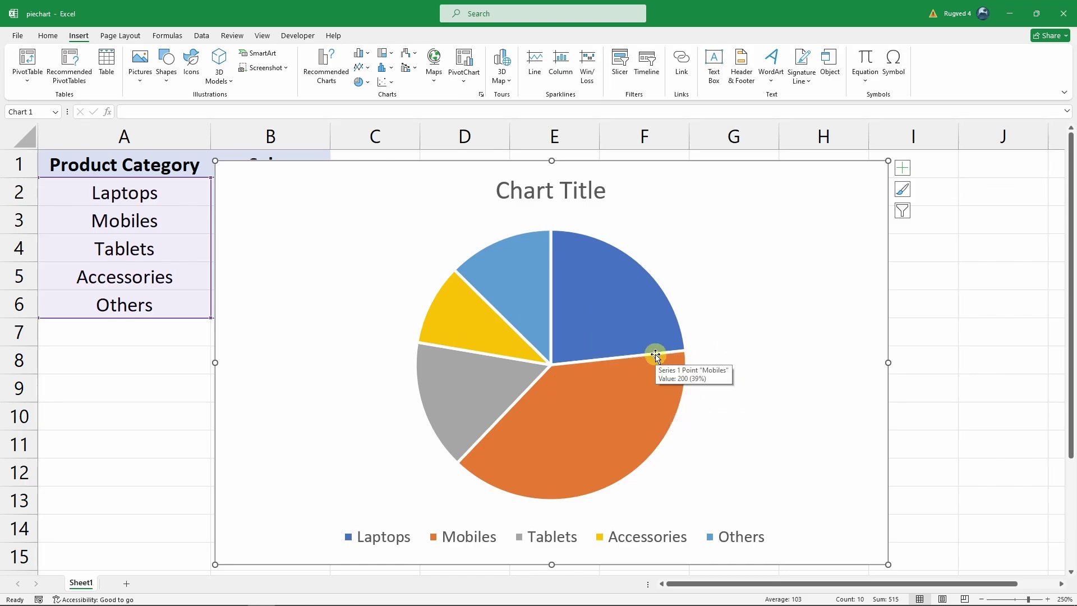
left_click(904, 173)
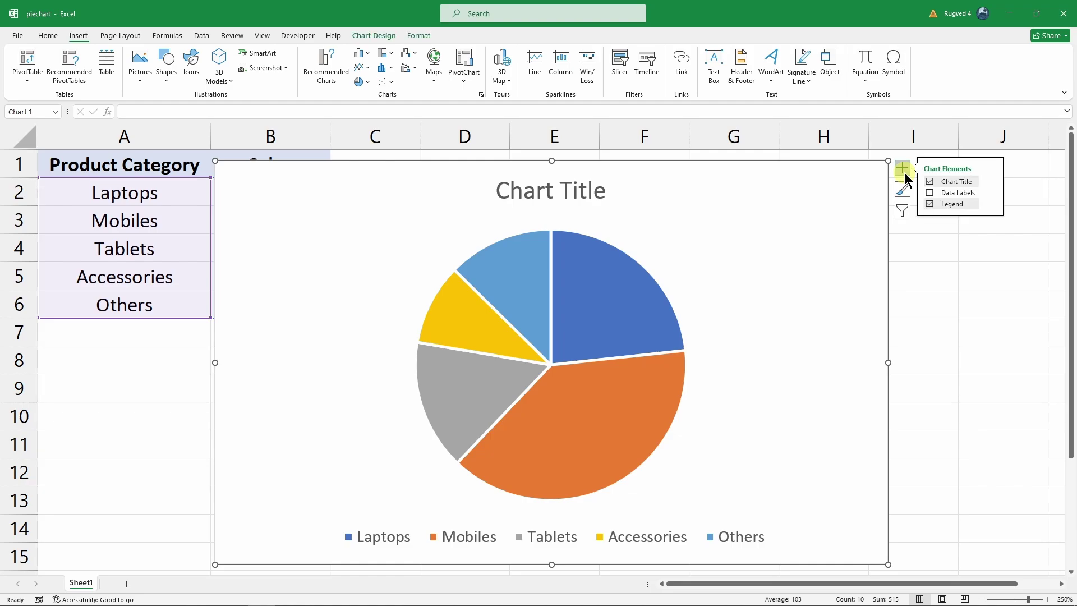
left_click(929, 193)
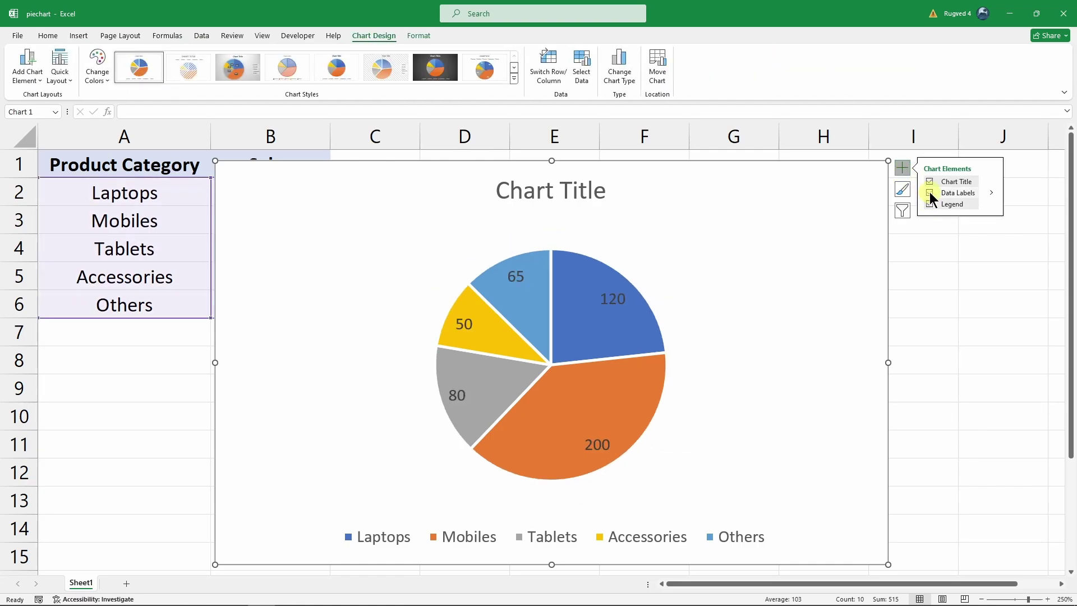
left_click(36, 79)
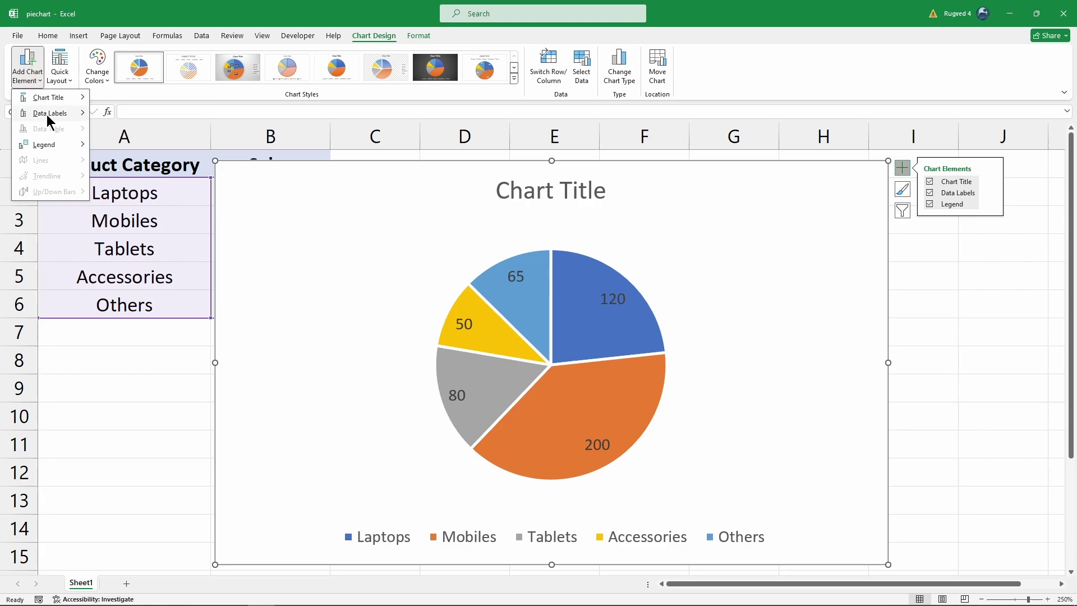
mouse_move(48, 114)
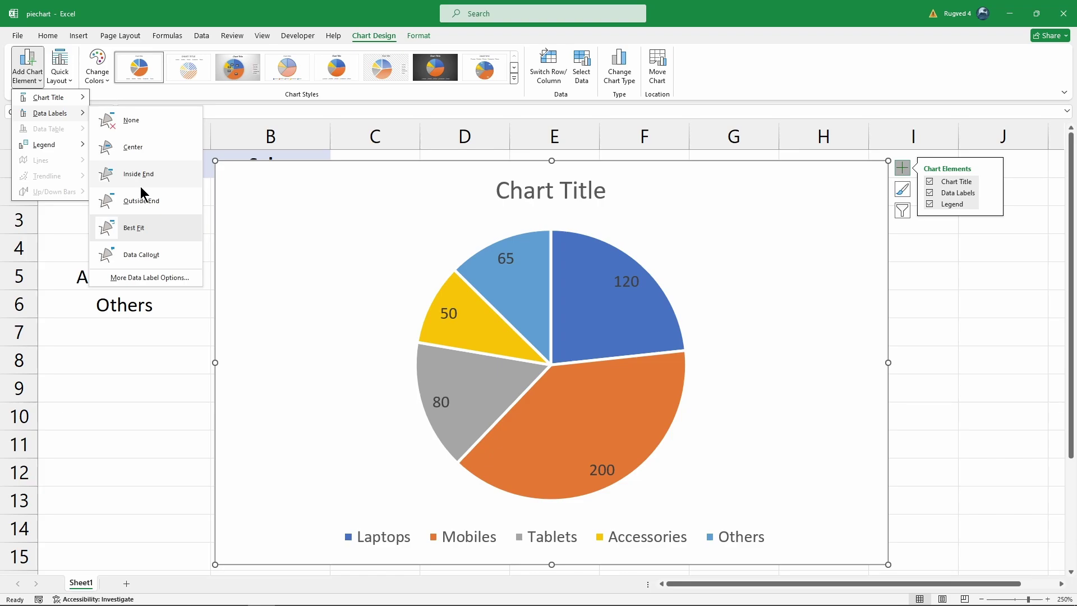
left_click(712, 340)
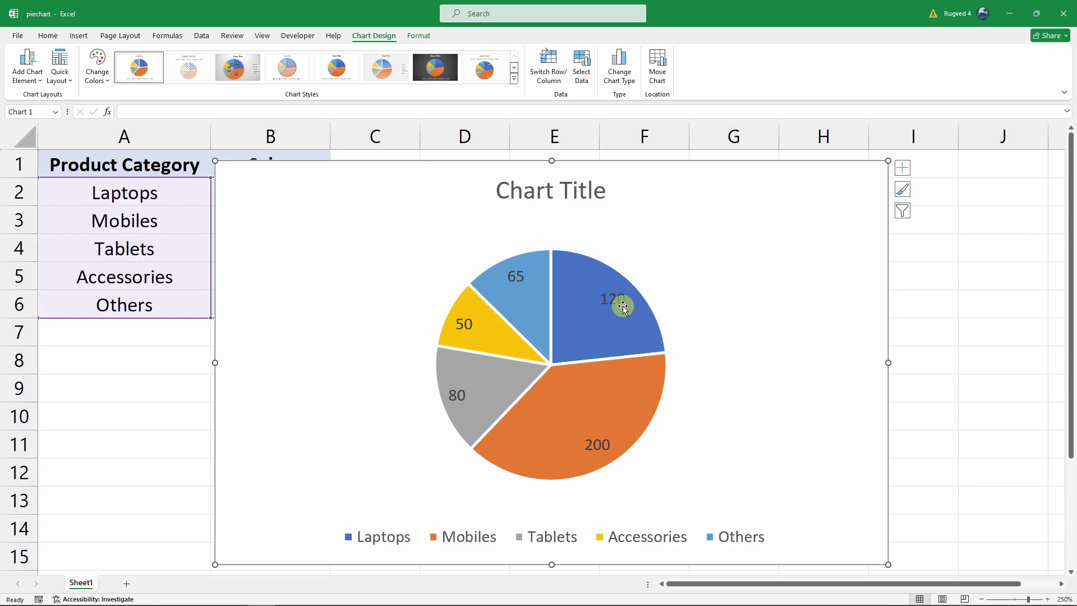
- Format the pie chart's data labels to show Percentage instead of Value
left_click(620, 331)
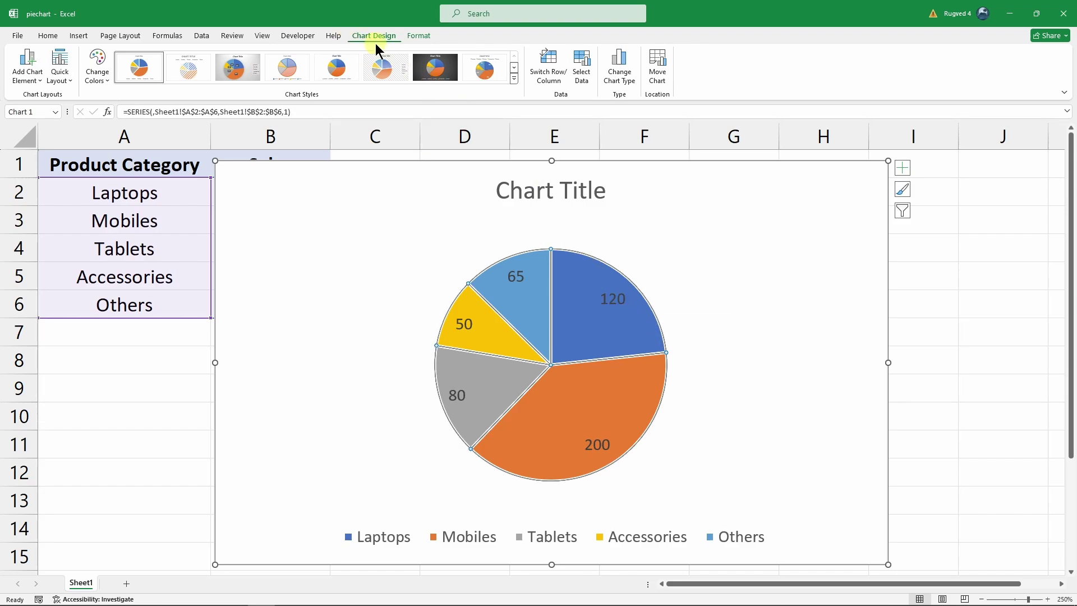
left_click(32, 80)
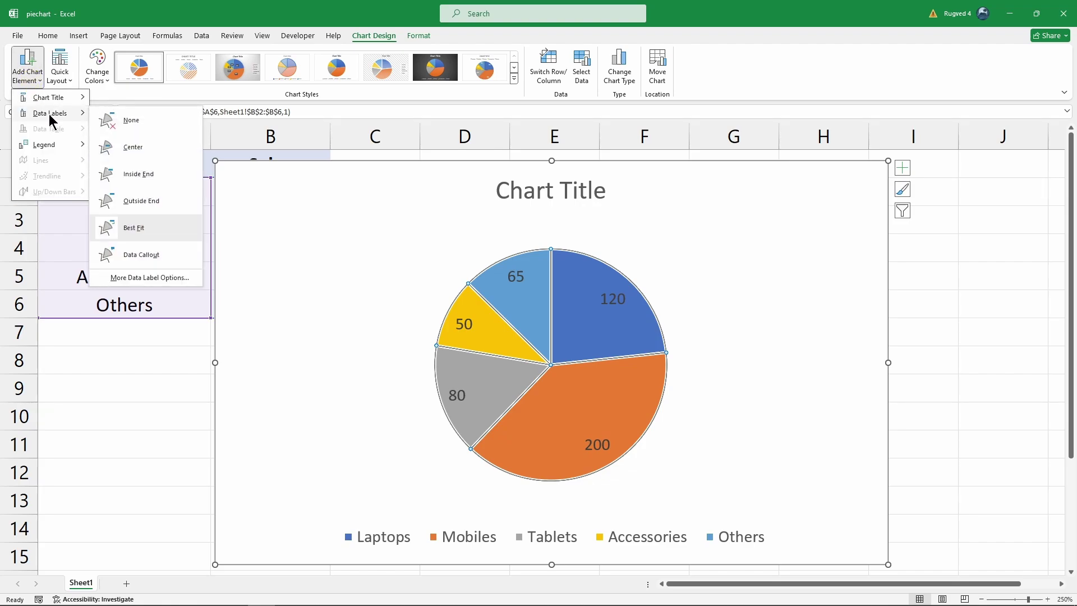
left_click(148, 277)
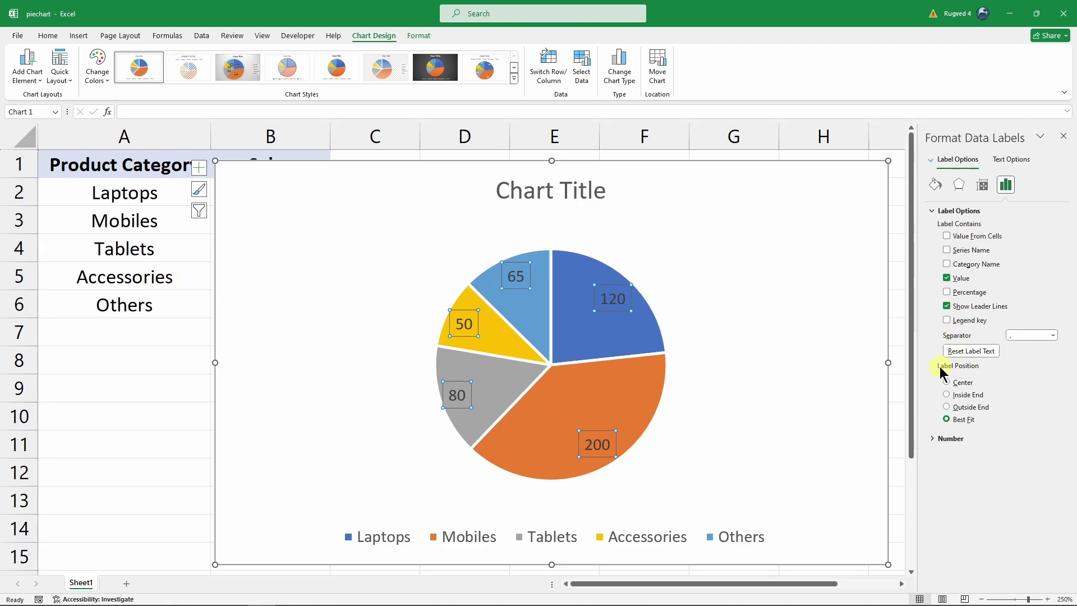
left_click(947, 278)
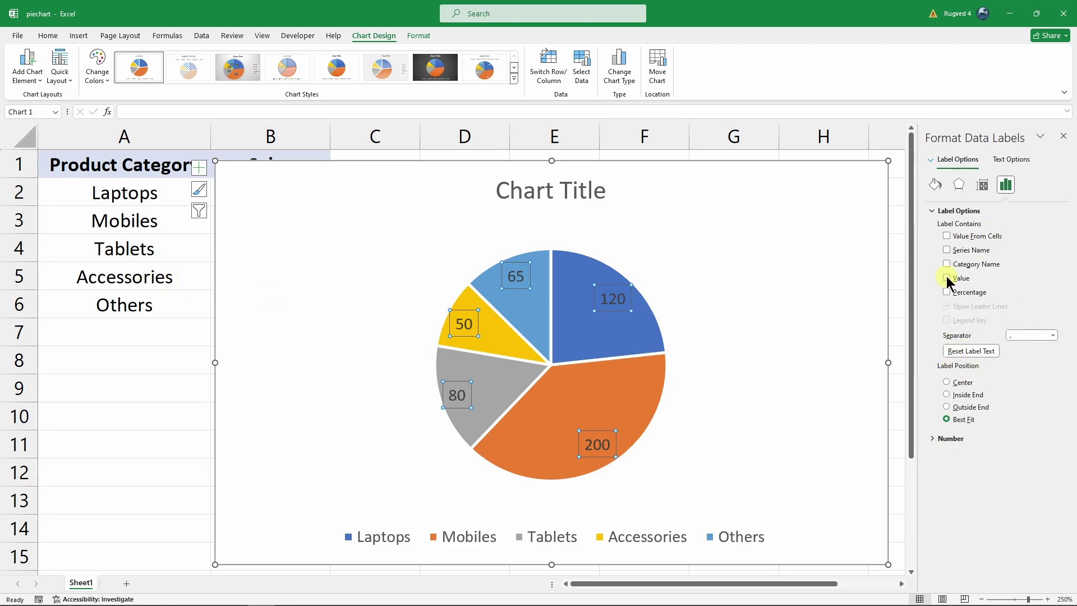
left_click(946, 292)
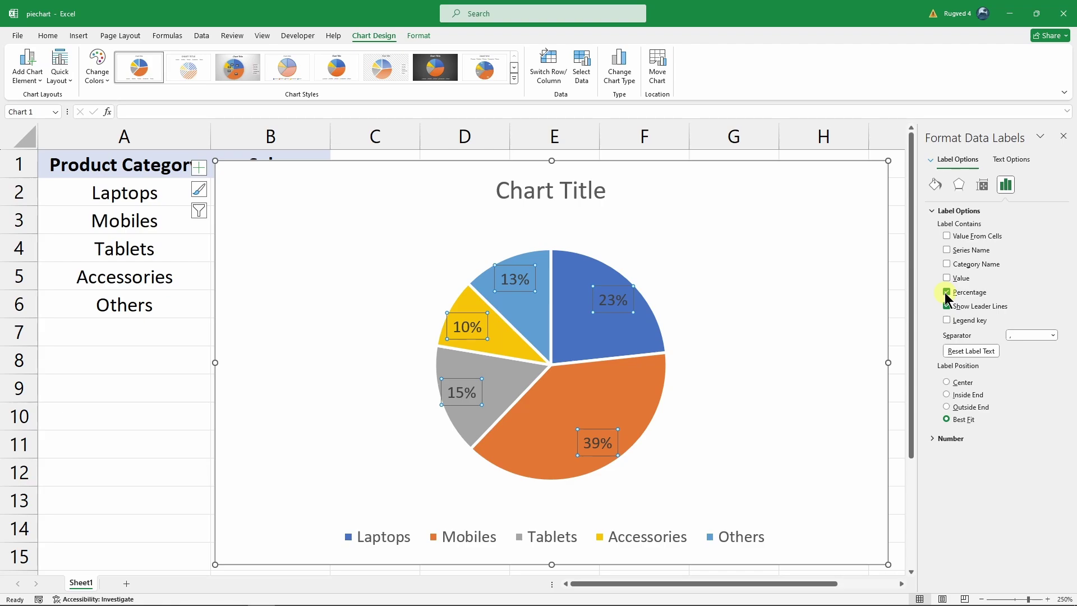
left_click(947, 279)
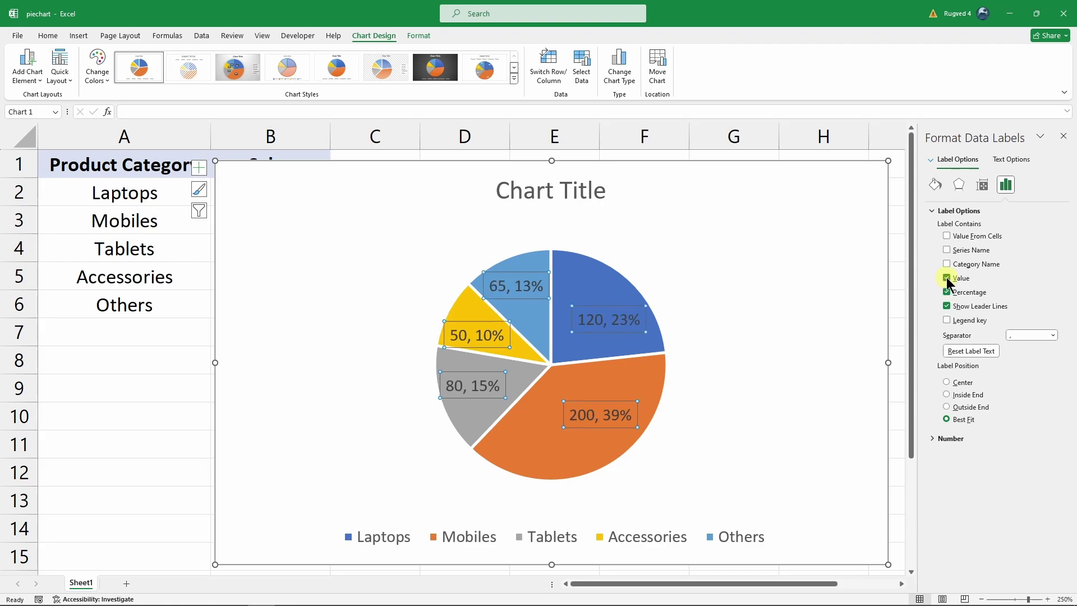
left_click(946, 279)
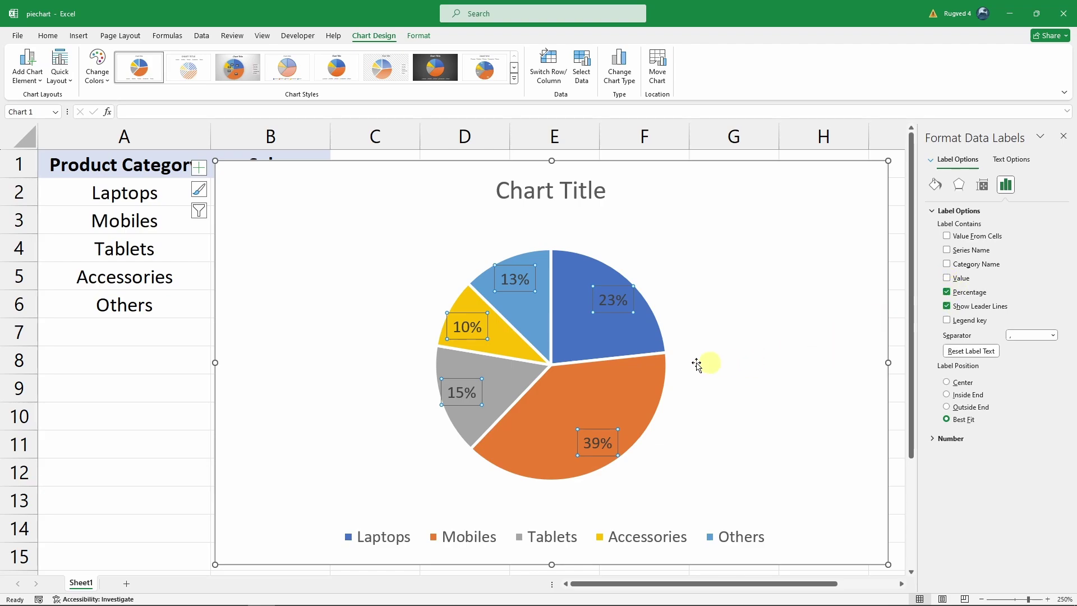
- Give only the Laptops slice of the pie a solid dark green fill
left_click(637, 386)
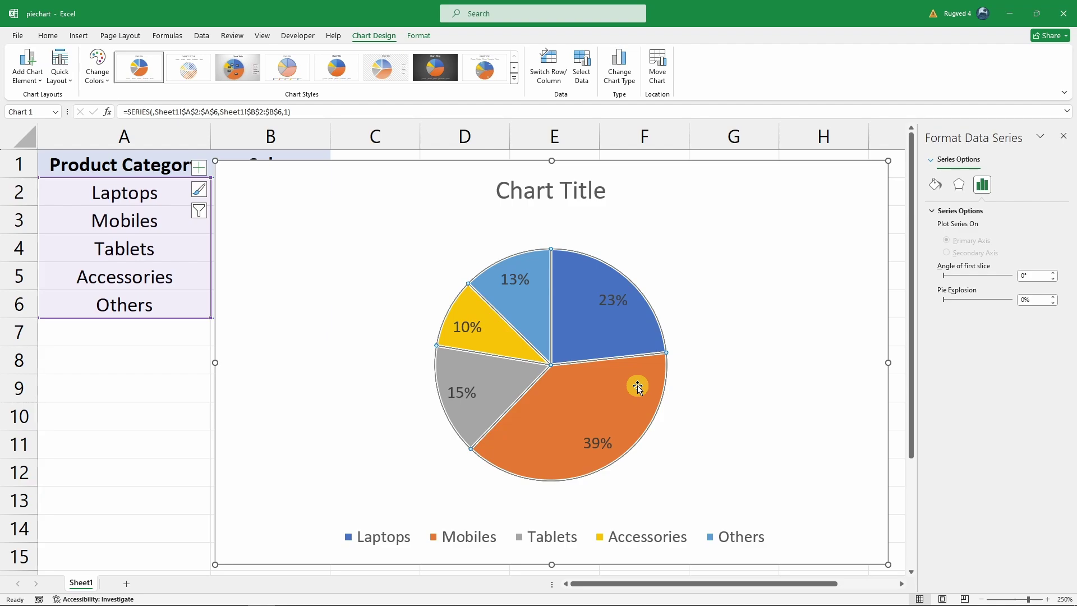
mouse_move(632, 339)
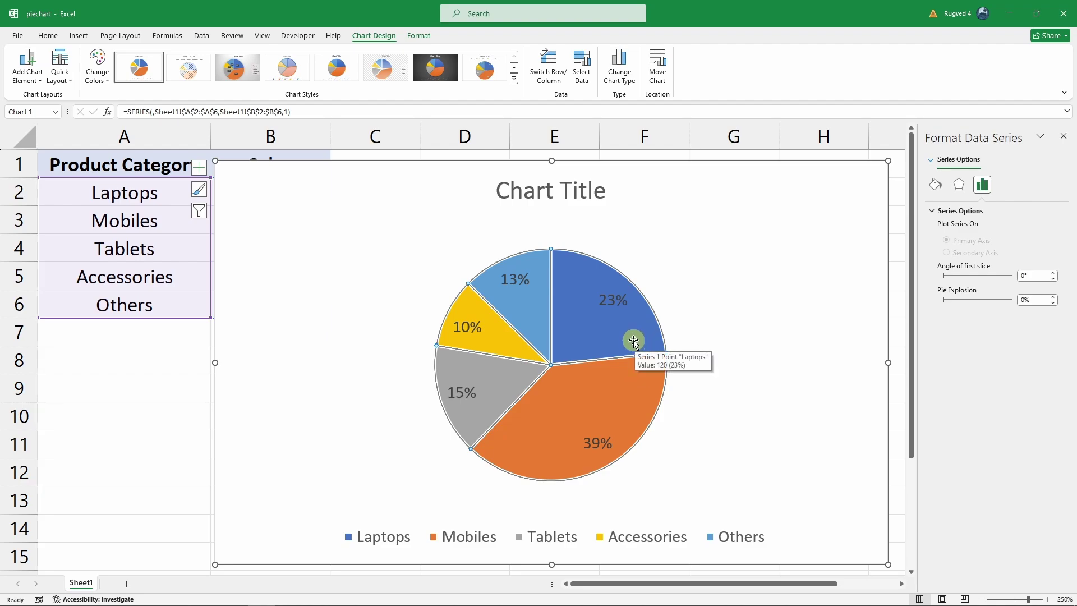
left_click(625, 337)
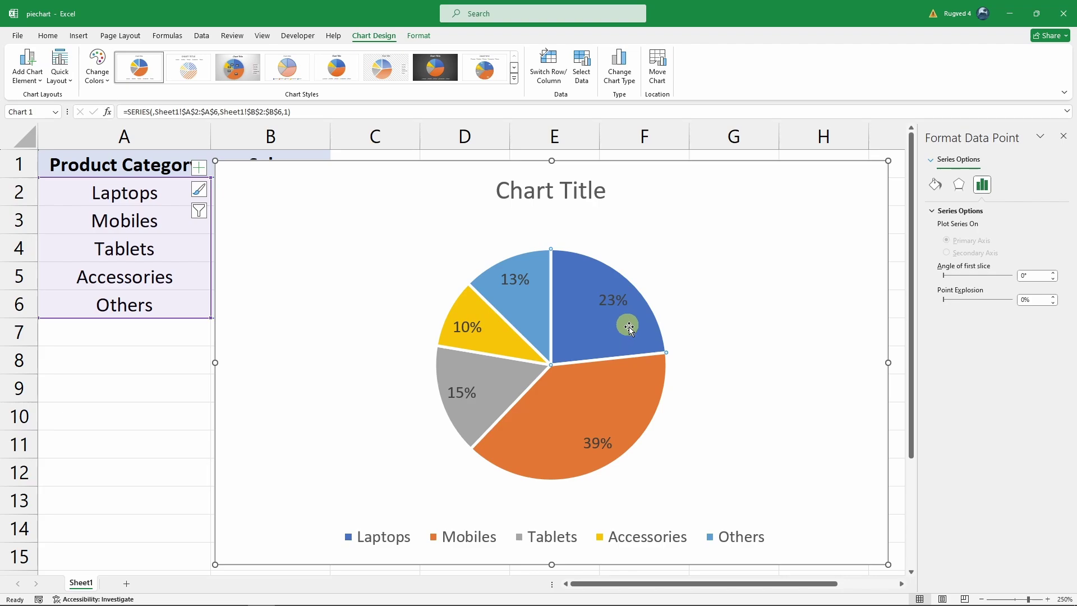
mouse_move(628, 321)
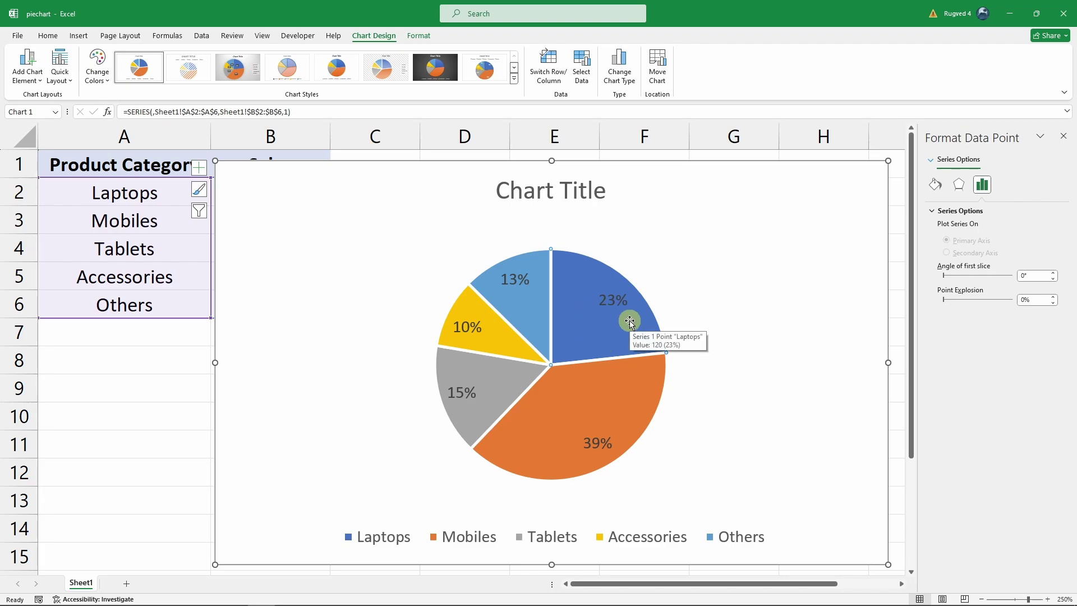
left_click(935, 184)
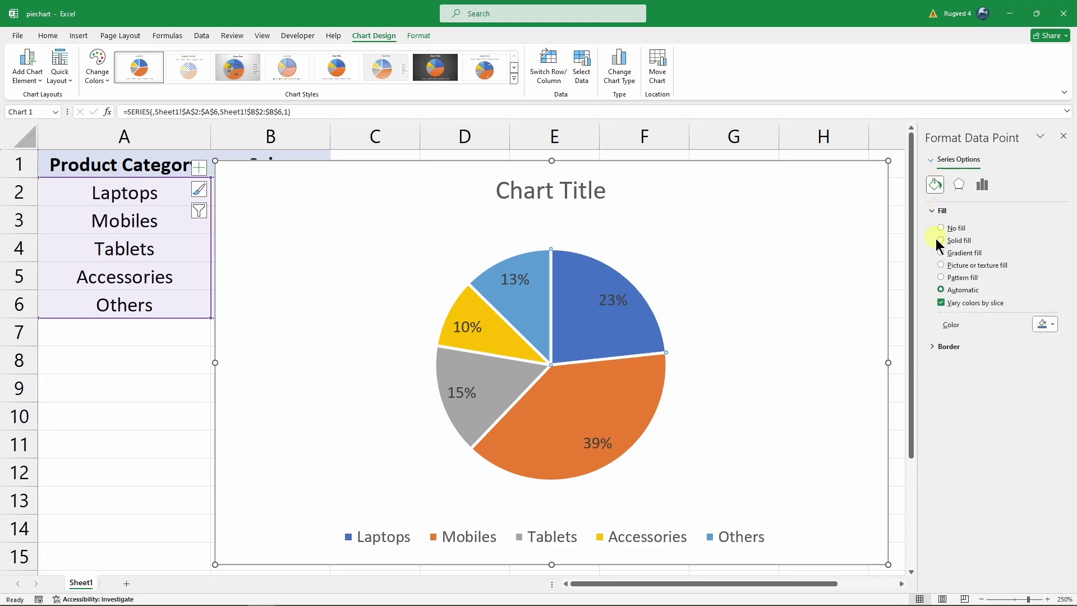
left_click(940, 240)
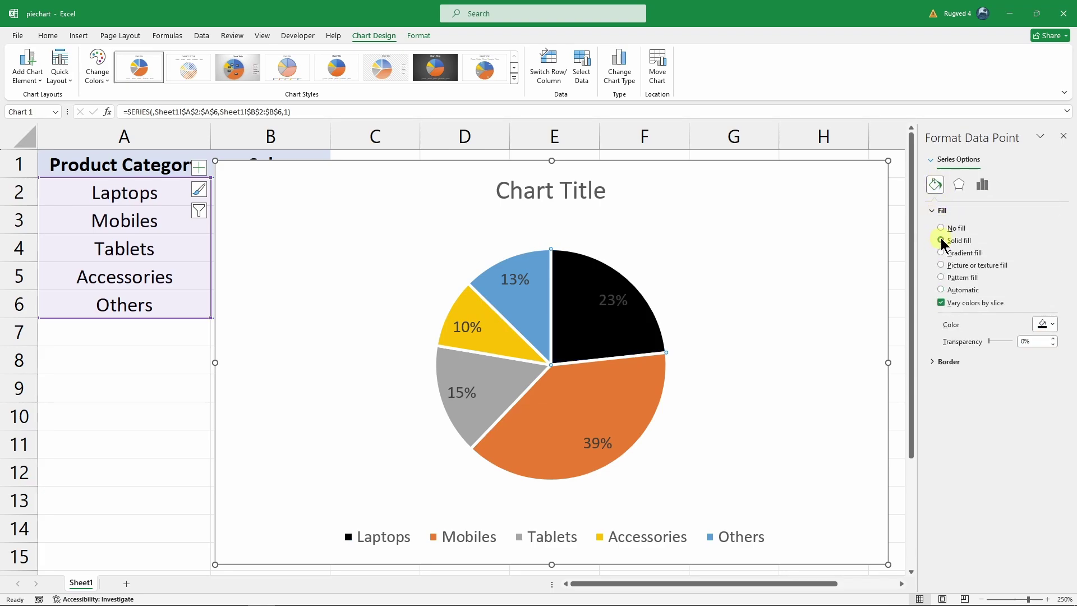
left_click(1036, 328)
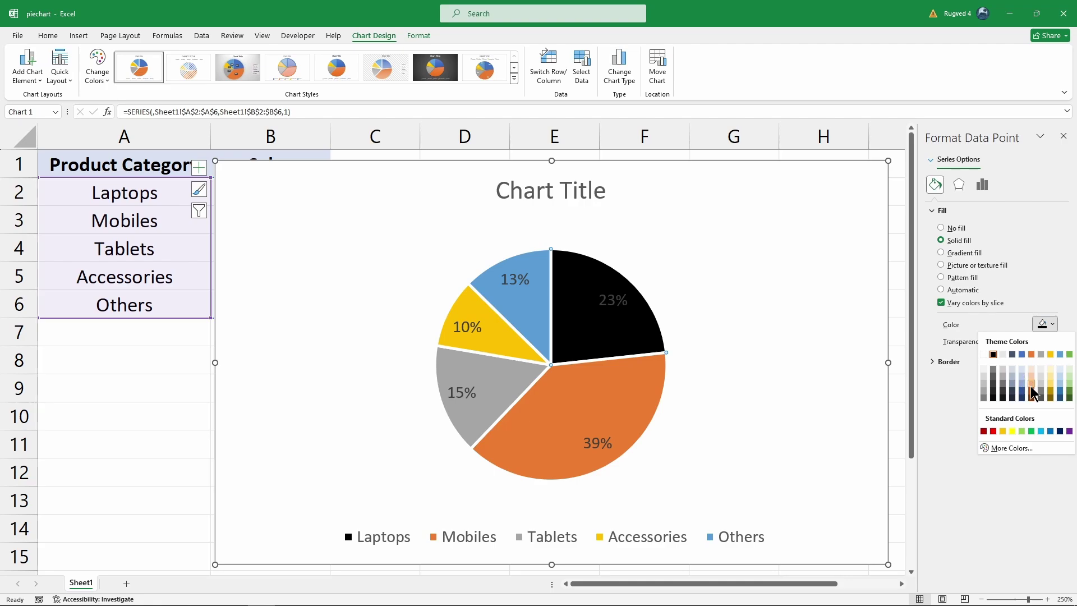
left_click(1068, 392)
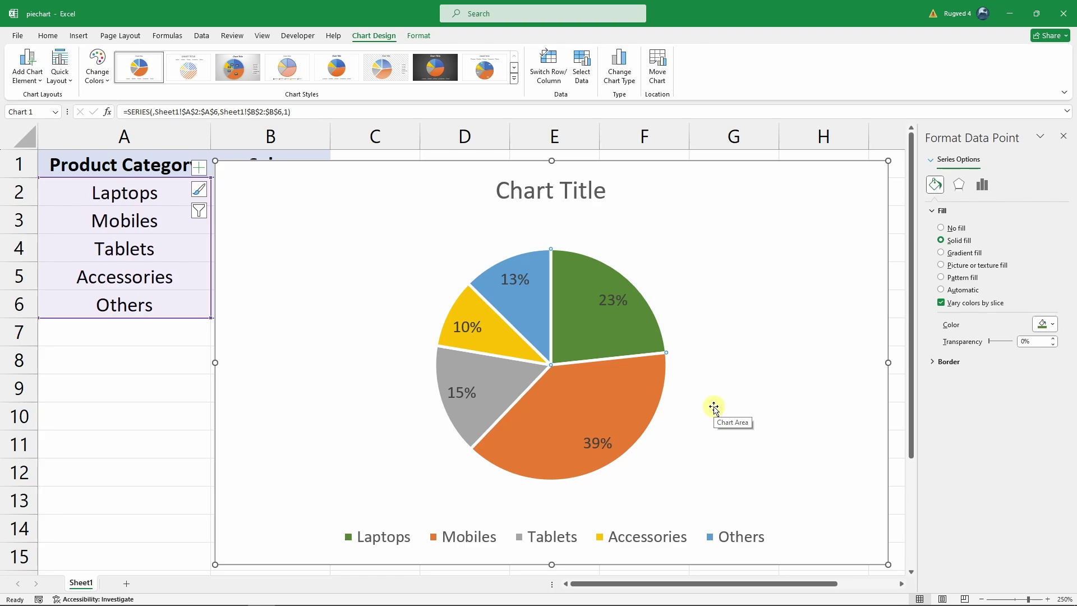
- Change the text fill of all the pie's percentage labels to solid white
left_click(622, 303)
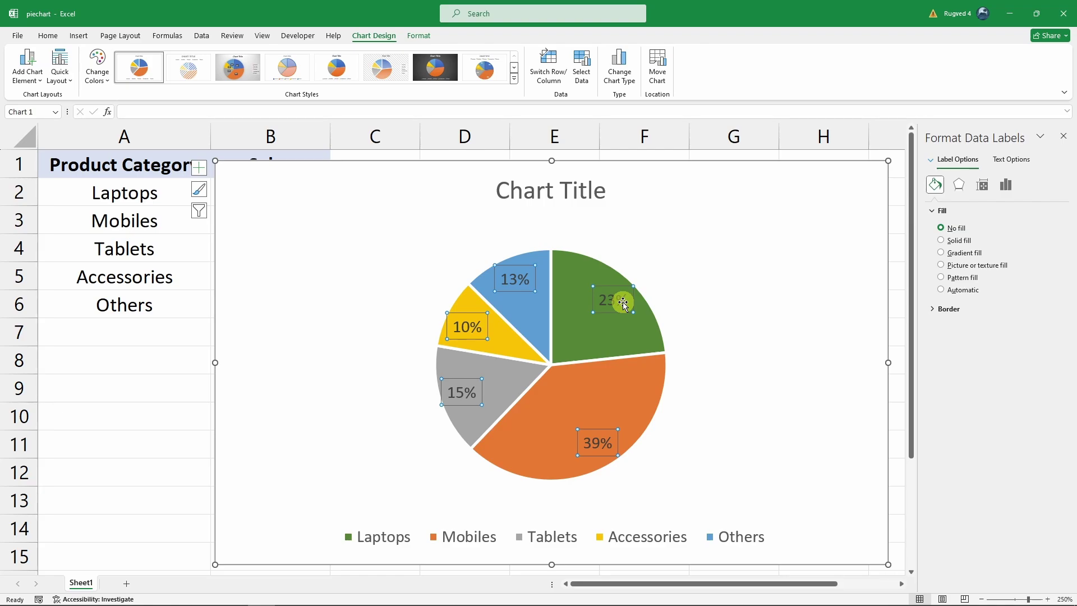
left_click(624, 300)
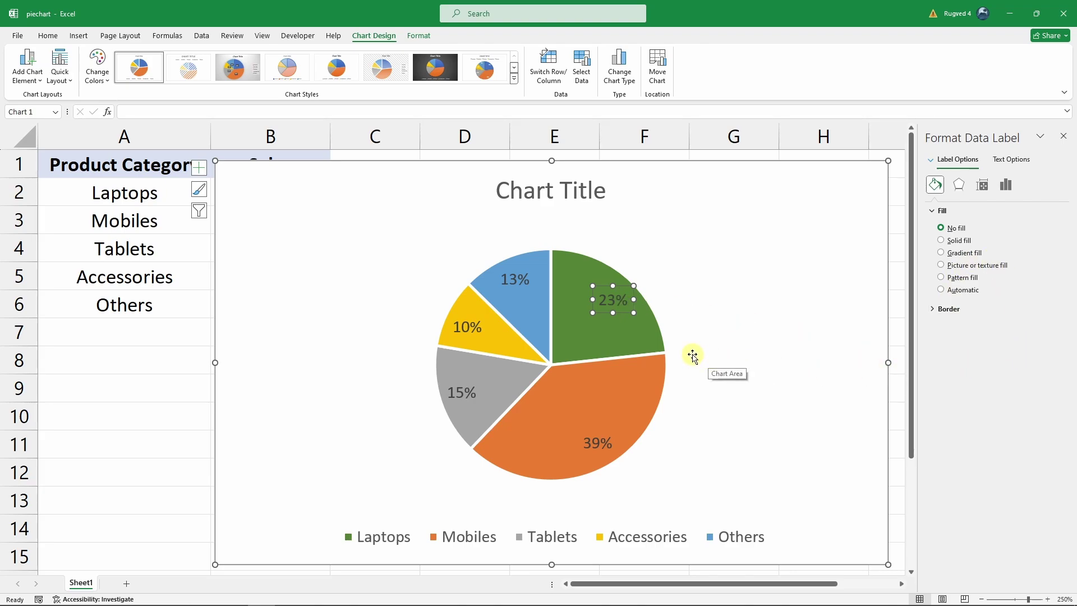
left_click(517, 285)
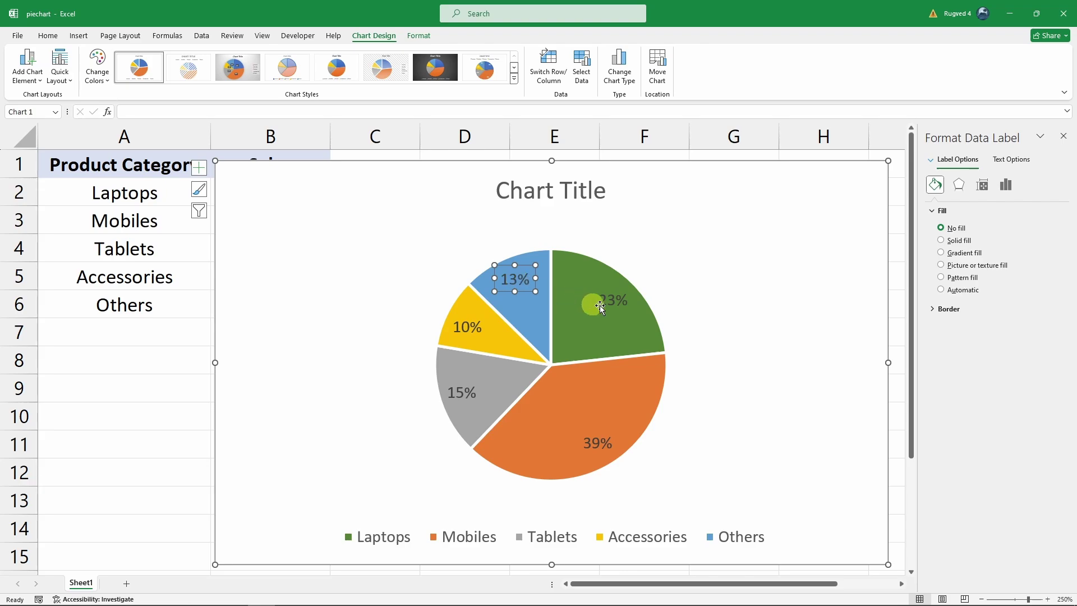
left_click(621, 298)
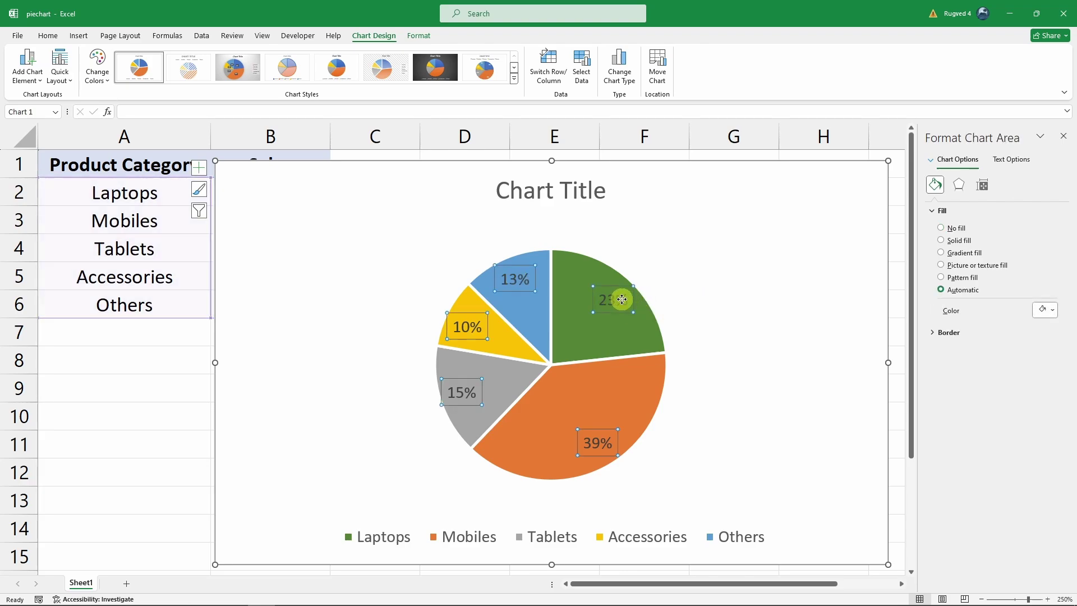
left_click(1010, 160)
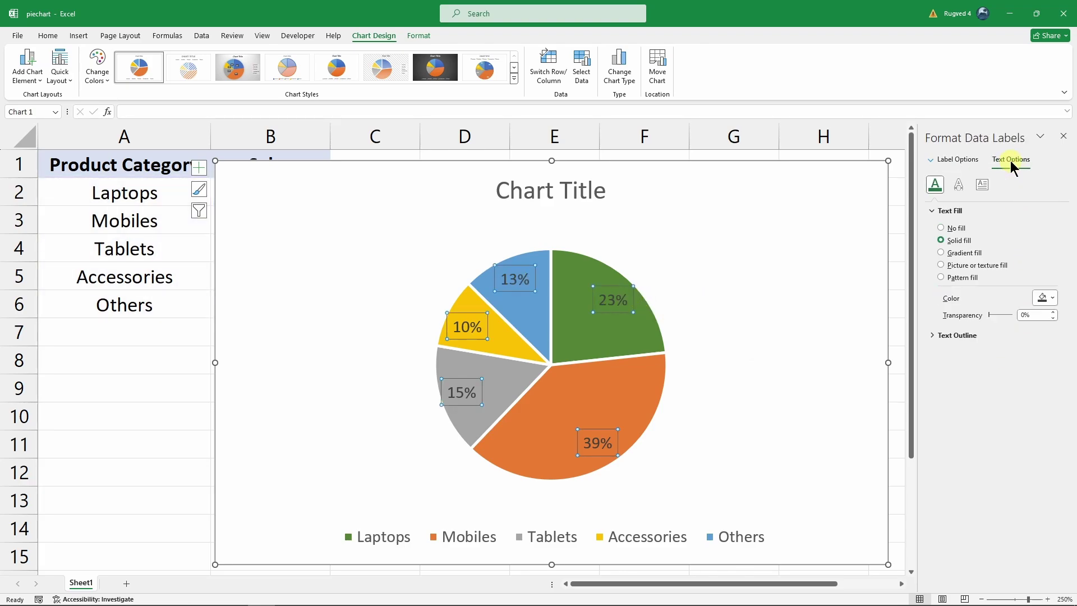
left_click(1044, 297)
left_click(983, 329)
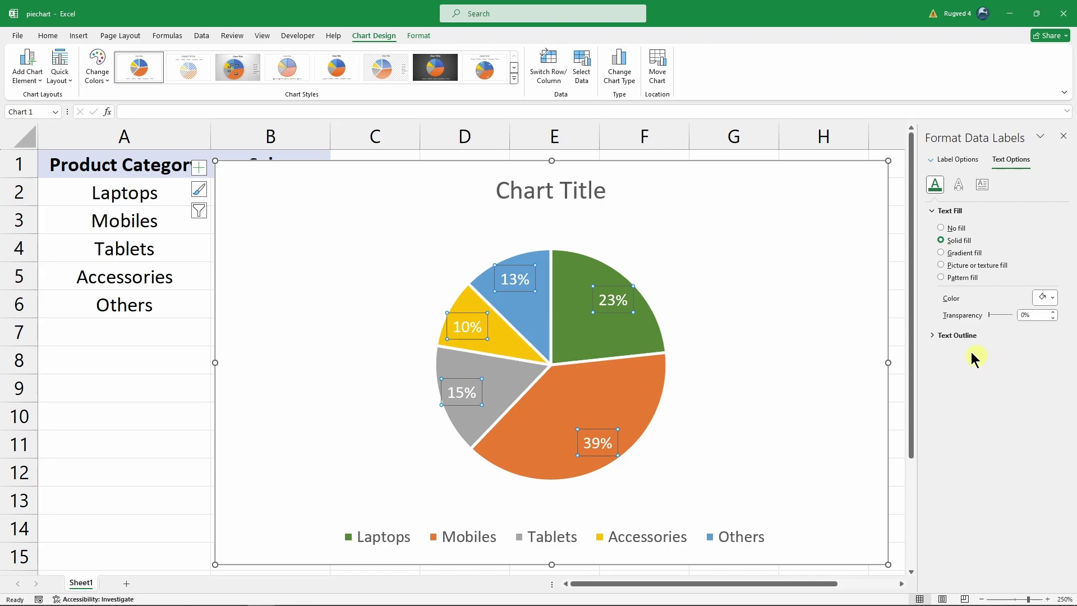
- Increase the font size of the pie's percentage labels to 10.5
left_click(47, 36)
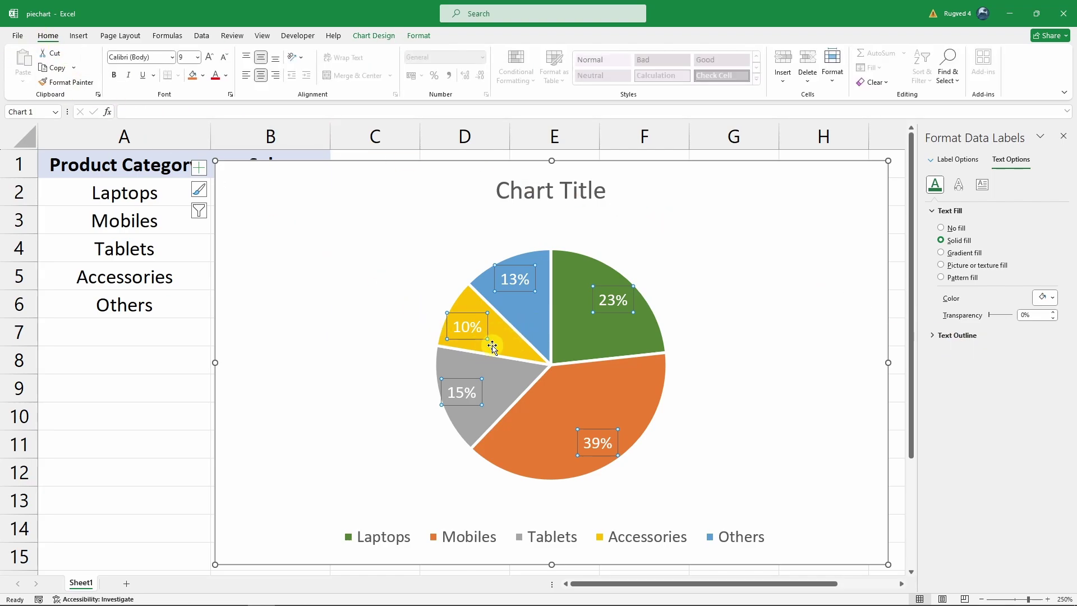
left_click(208, 58)
left_click(209, 58)
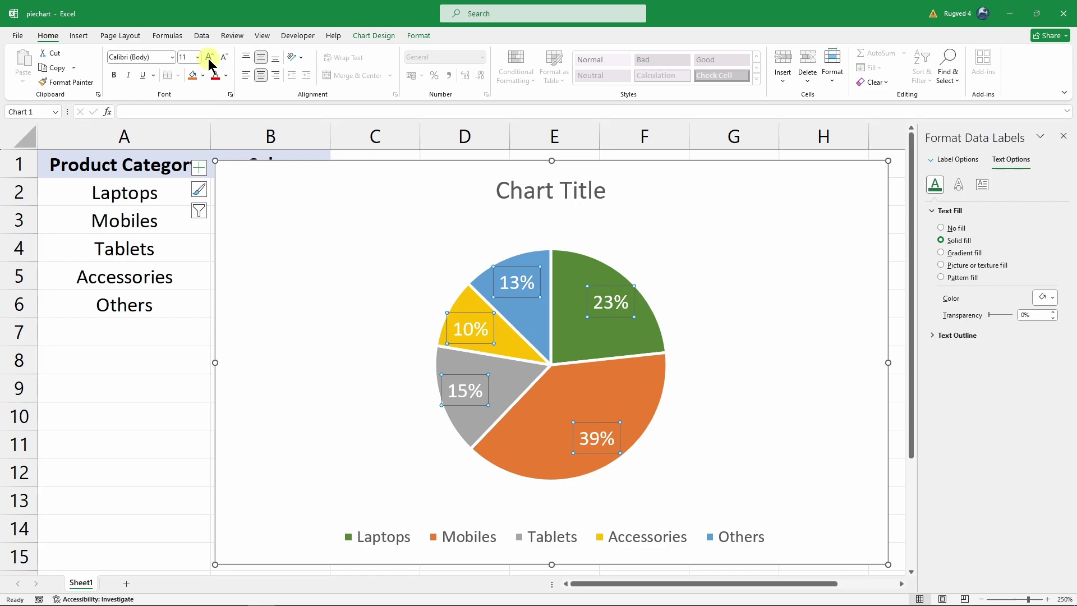
left_click(224, 58)
left_click(734, 352)
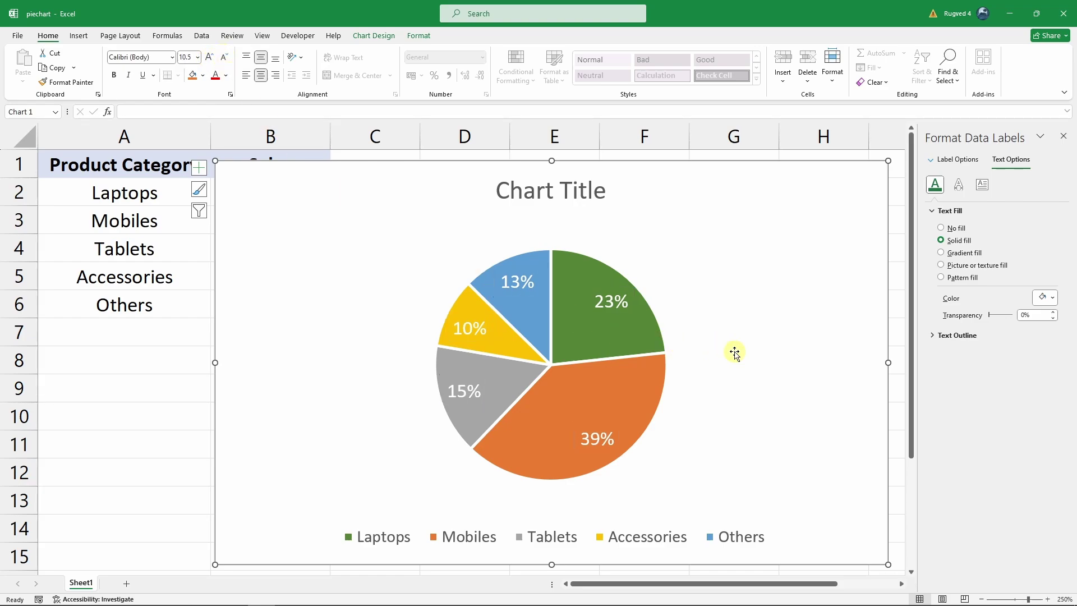
- Rotate the whole pie by setting the data series' angle of first slice to 106°
left_click(632, 379)
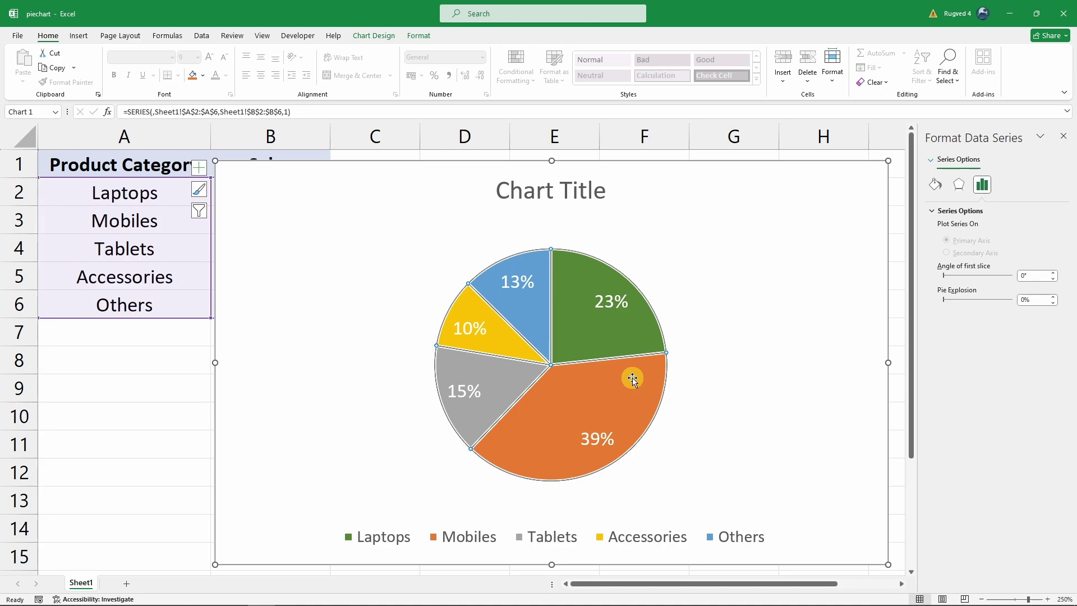
left_click(632, 346)
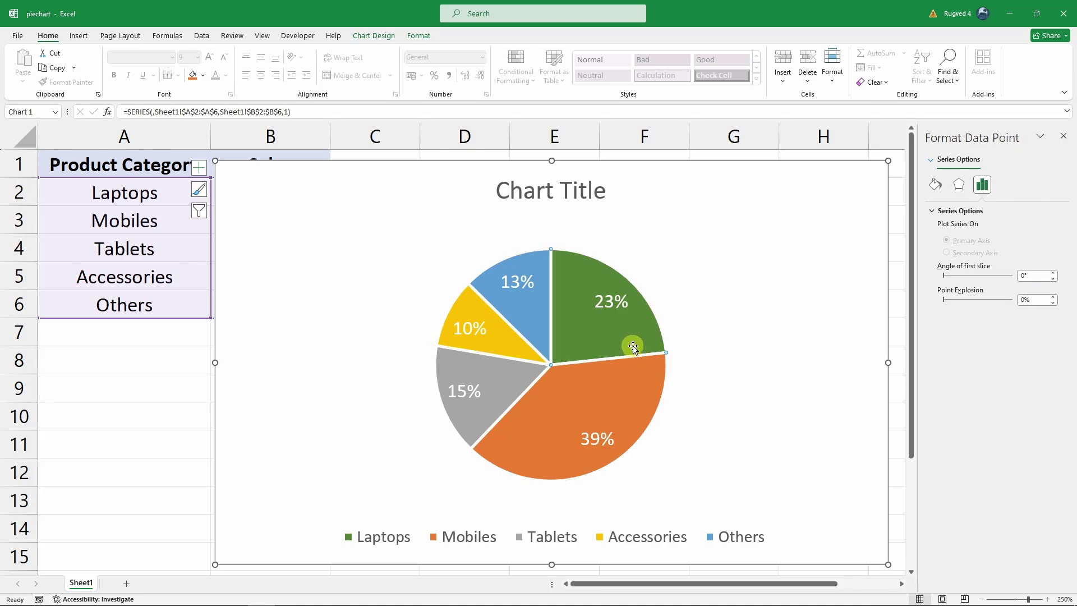
left_click(691, 385)
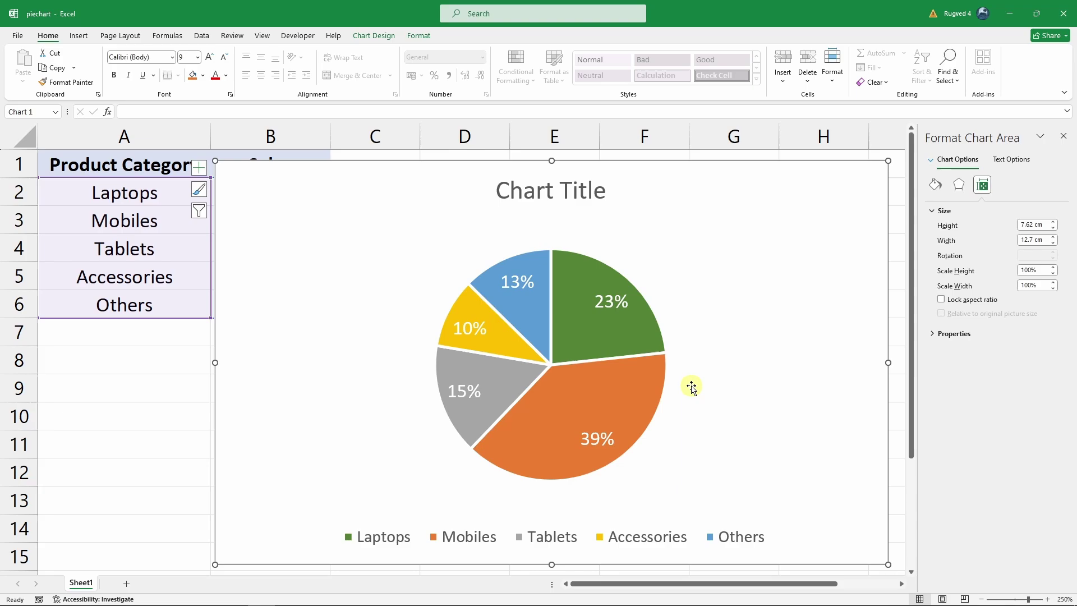
left_click(649, 385)
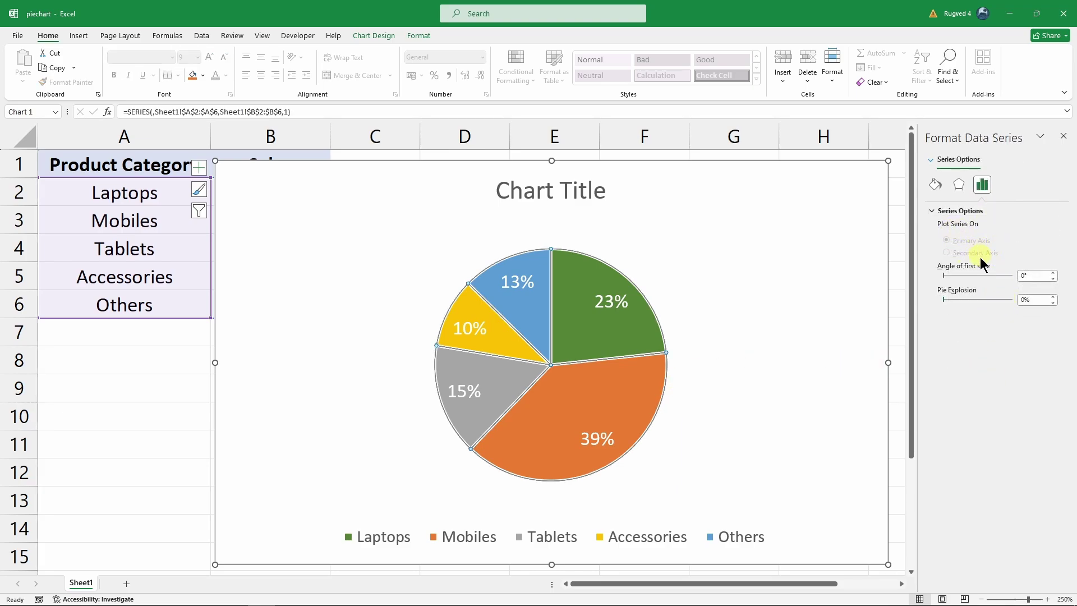
left_click(958, 275)
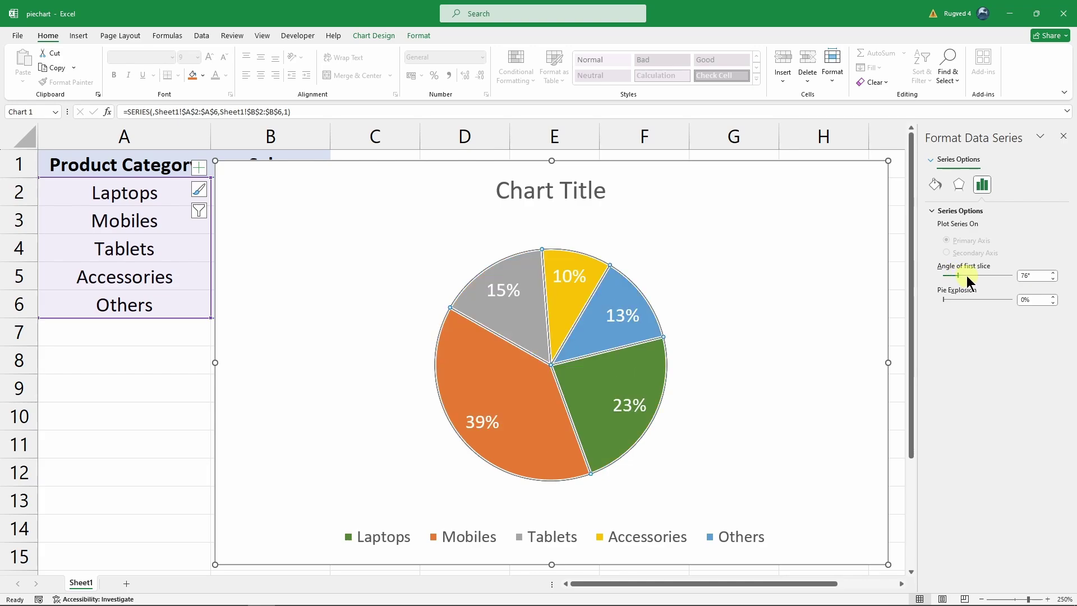
left_click(967, 275)
left_click(968, 273)
left_click(977, 275)
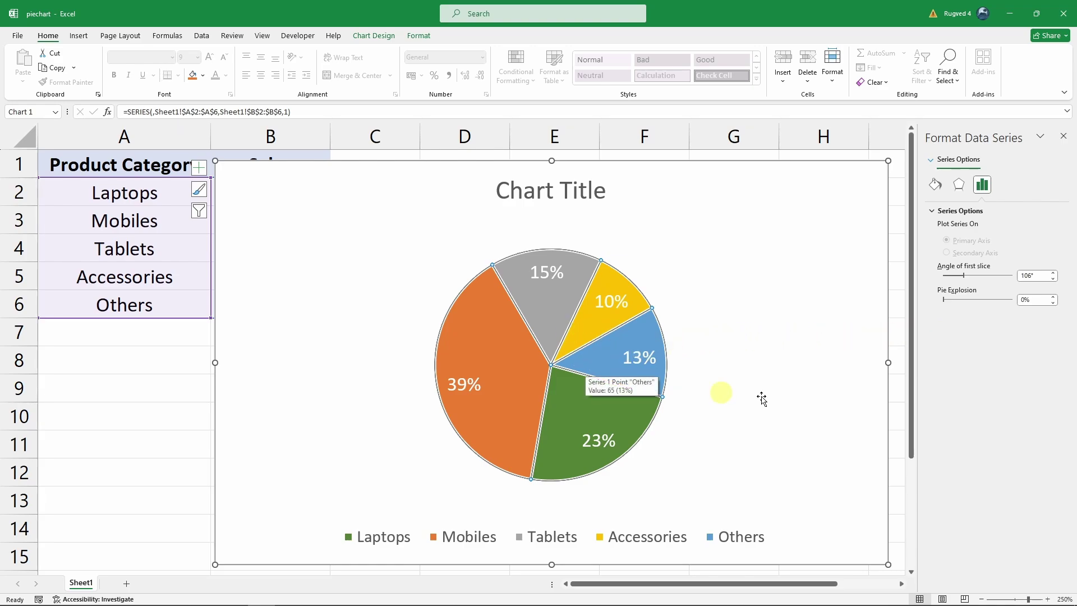
- Try a pie explosion of 20% on all slices of the chart
left_click(950, 299)
left_click(959, 299)
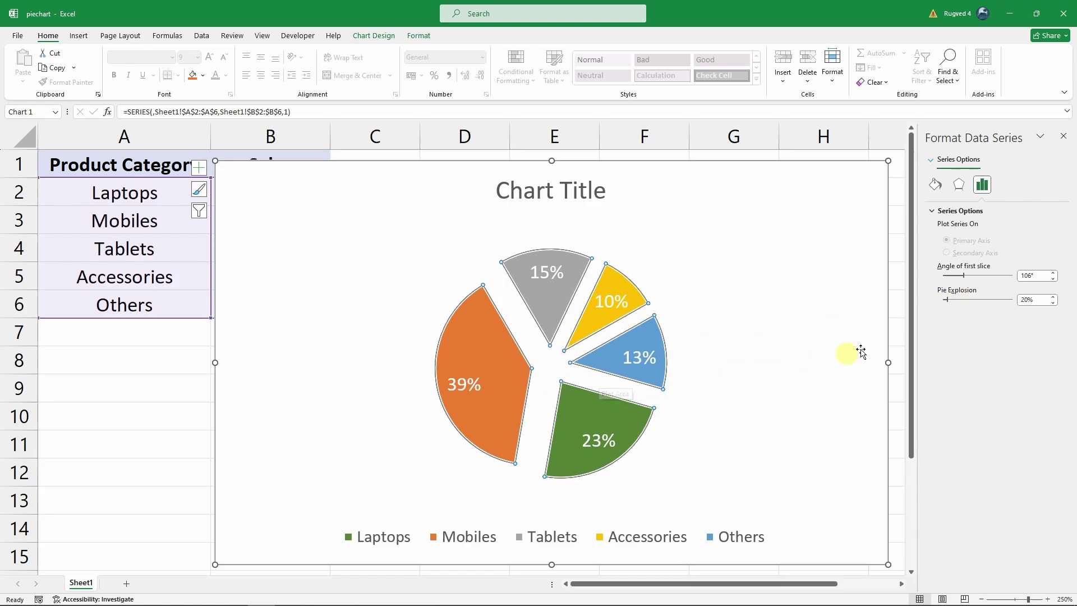
left_click(742, 399)
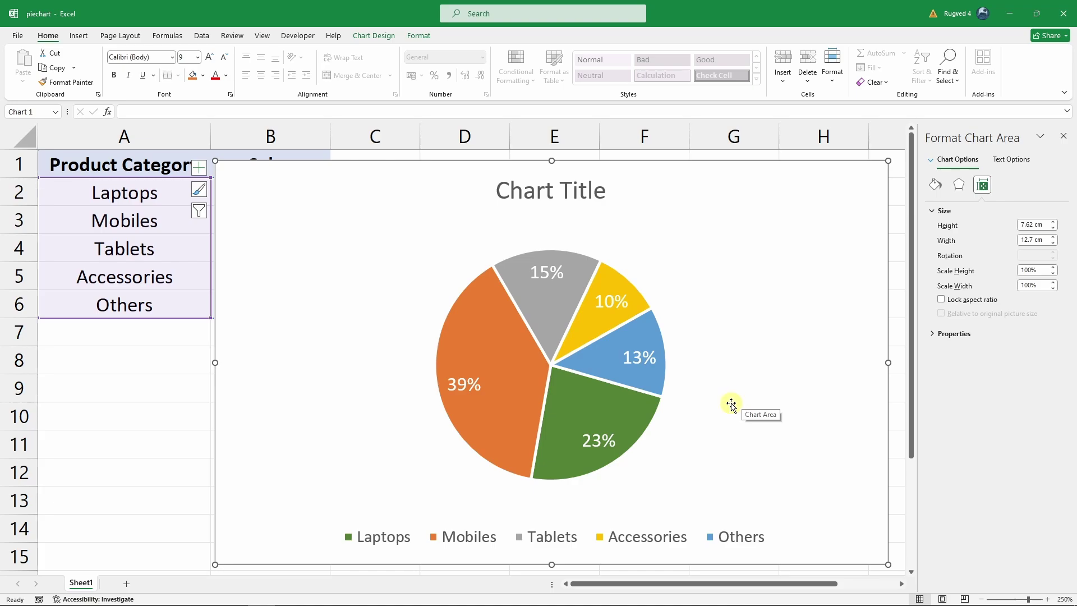
- Pull only the Accessories slice out of the pie with a point explosion of 7%
left_click(590, 323)
left_click(590, 324)
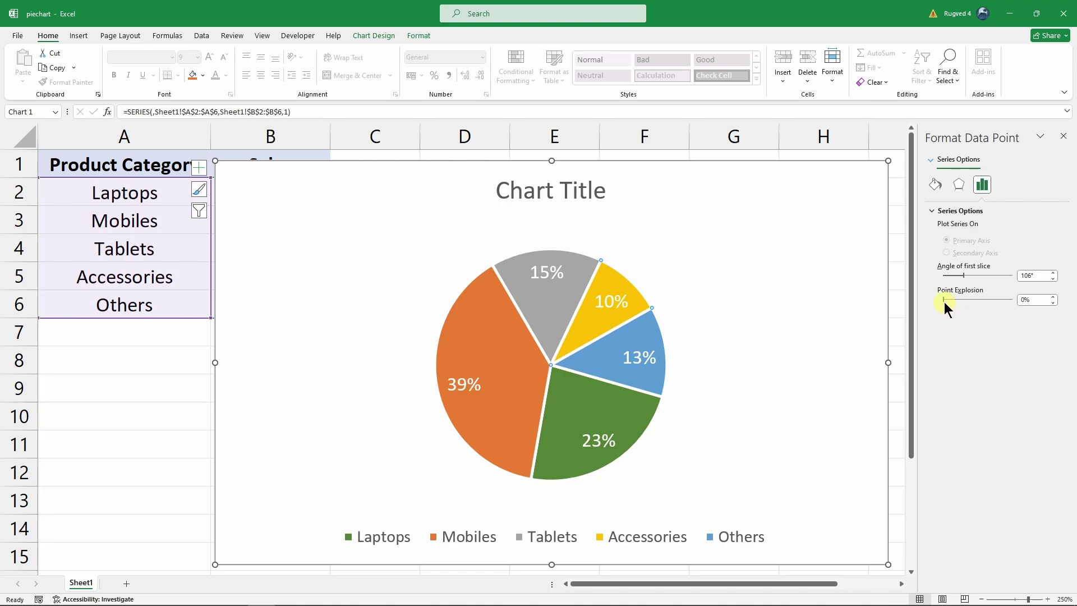
left_click(1053, 297)
left_click(1053, 298)
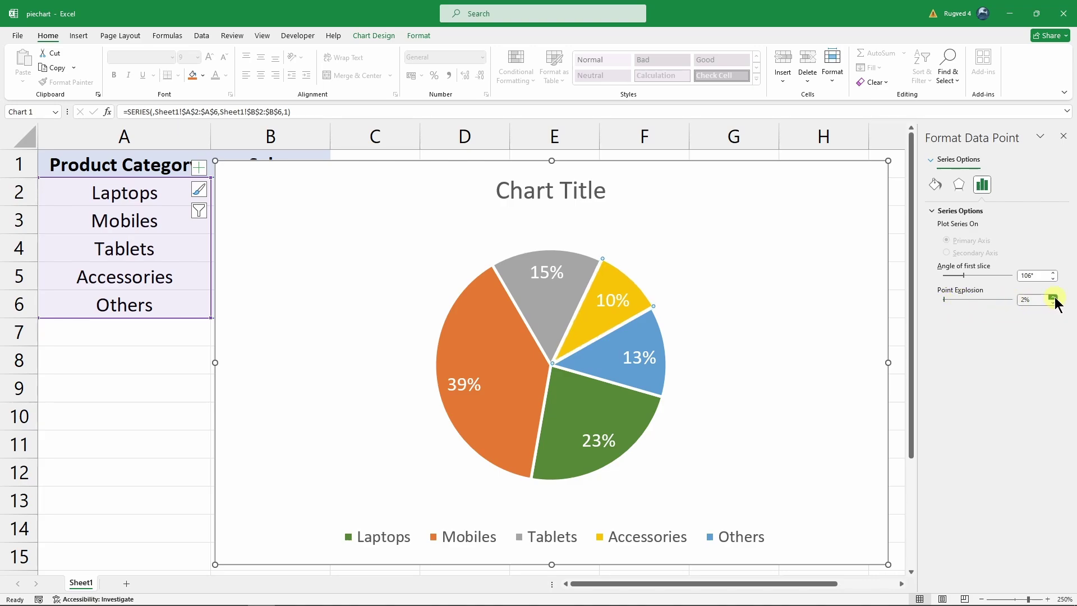
left_click(1053, 297)
left_click(1053, 298)
left_click(1053, 298)
left_click(1053, 297)
left_click(1053, 297)
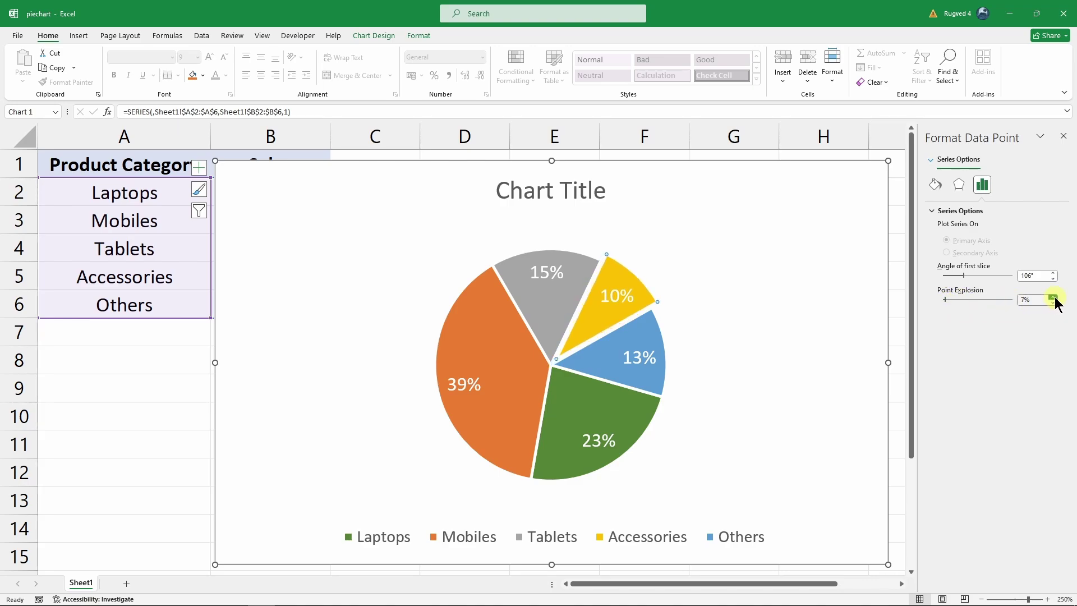
left_click(714, 341)
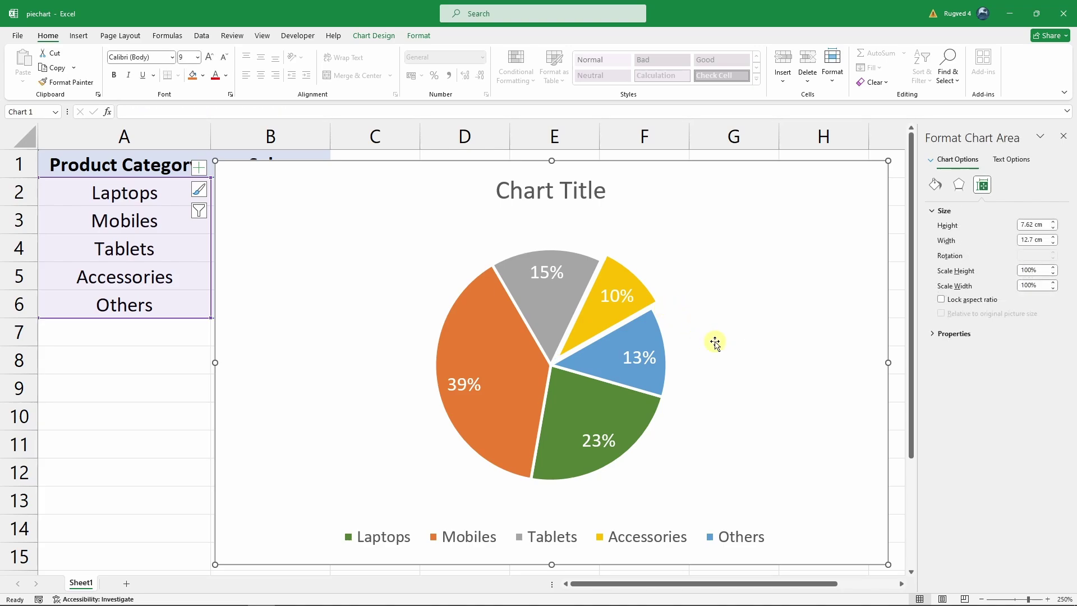
- Apply the grey-background chart style with boxed labels, and replace it with the white style with gradient-shaded slices, bold title and legend below the pie
left_click(520, 395)
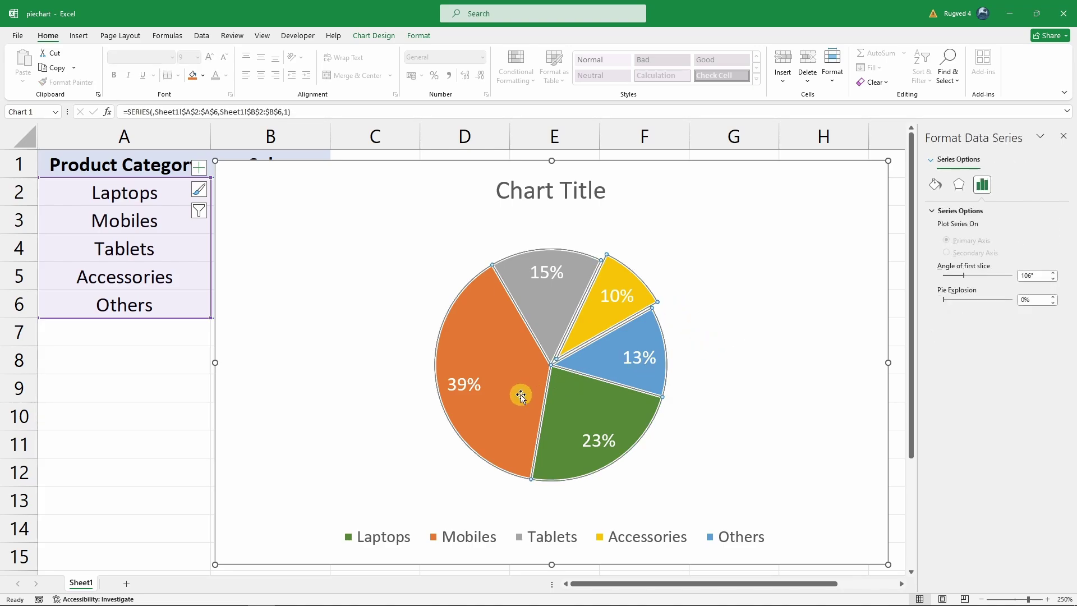
left_click(369, 37)
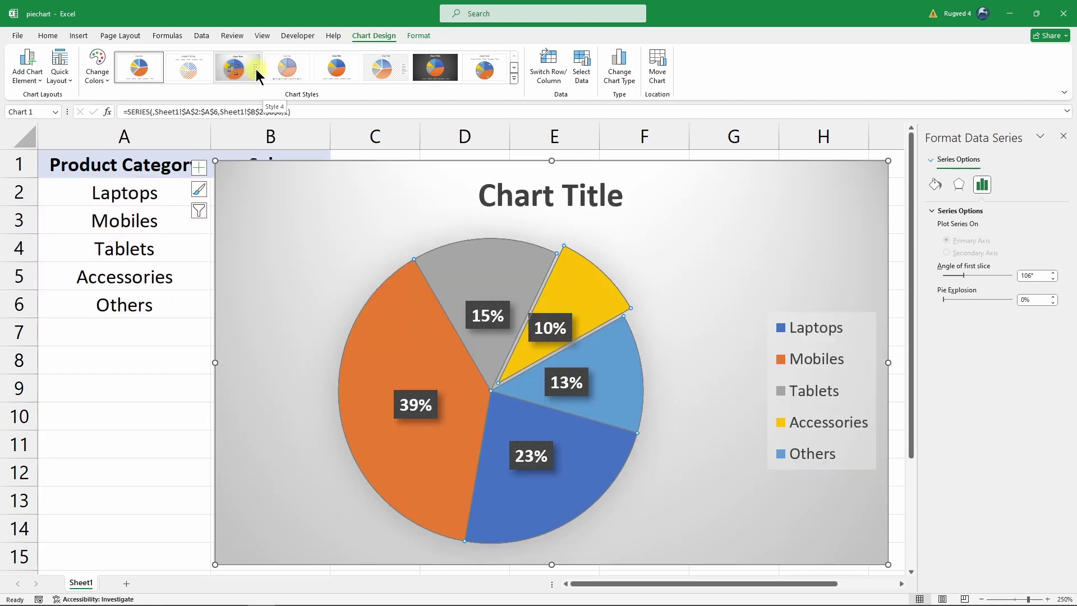
left_click(256, 69)
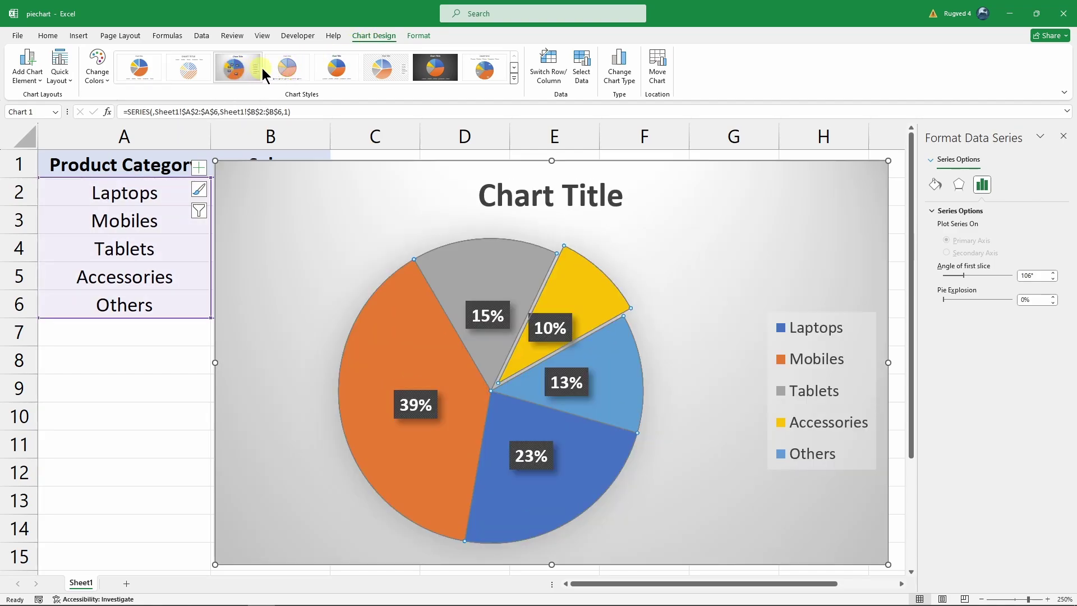
left_click(513, 81)
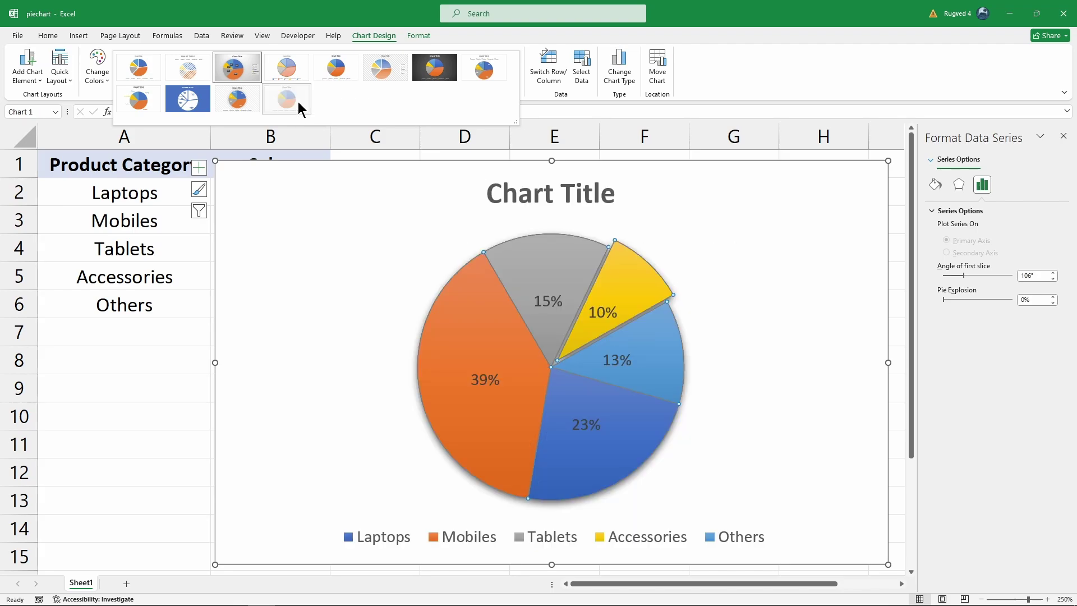
left_click(298, 106)
left_click(185, 377)
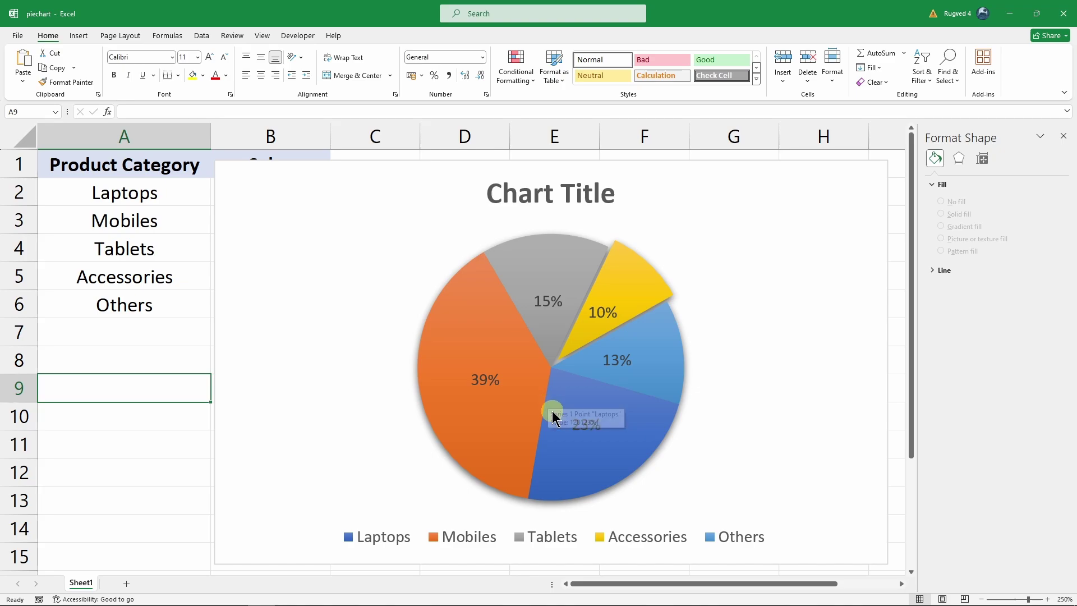
left_click(759, 247)
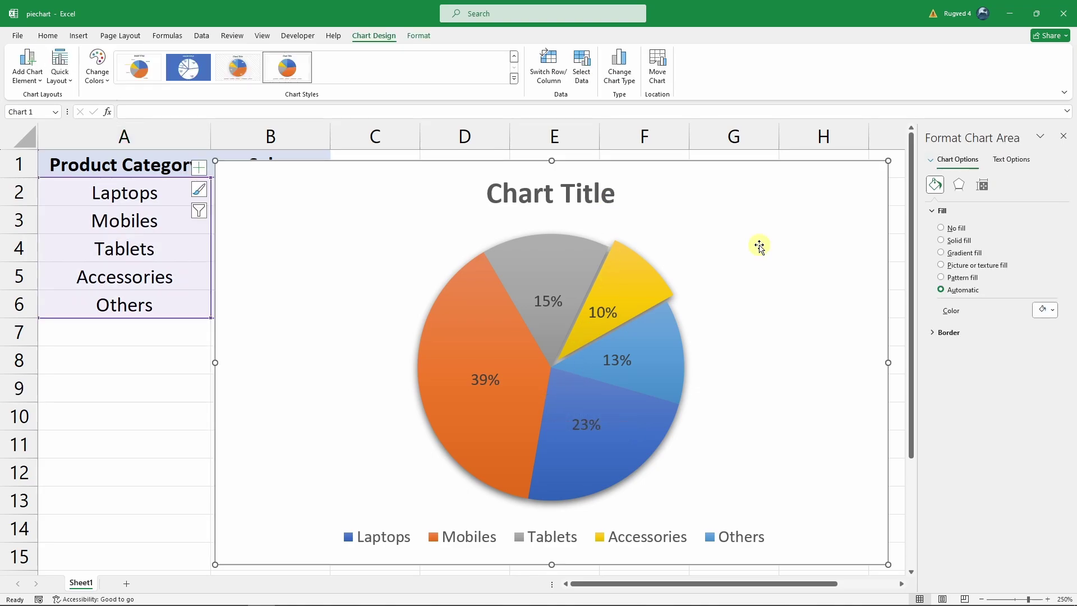